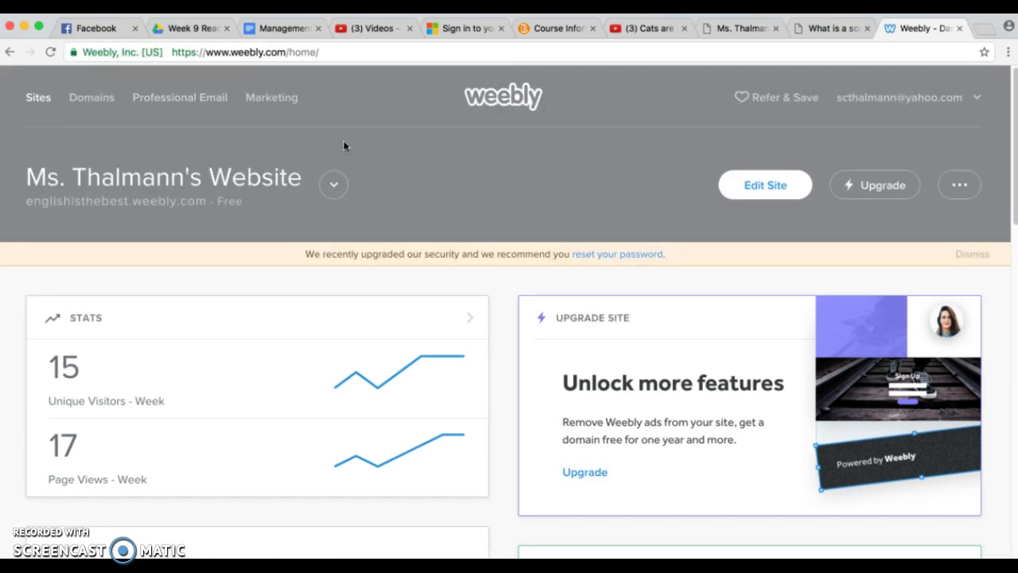
# Step: Create a new site without online selling and start editing it with the Modus Operandi portfolio theme
pyautogui.click(333, 187)
pyautogui.click(125, 263)
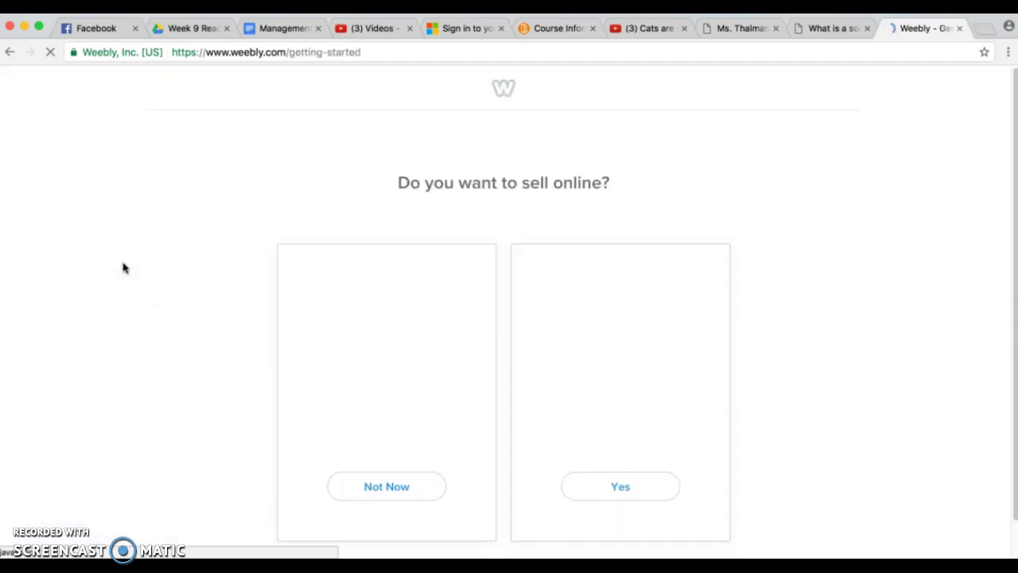
pyautogui.click(398, 486)
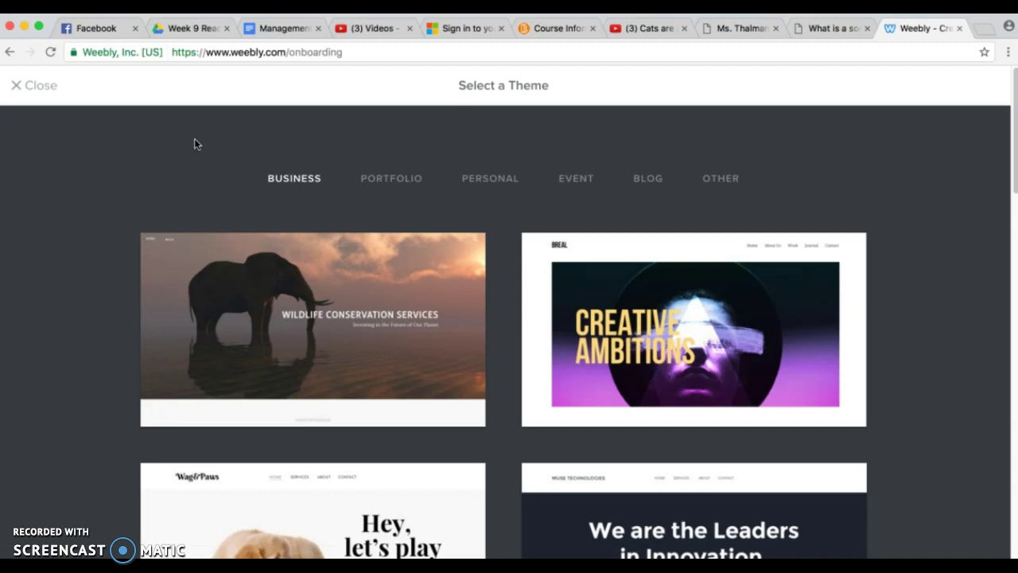
pyautogui.click(389, 182)
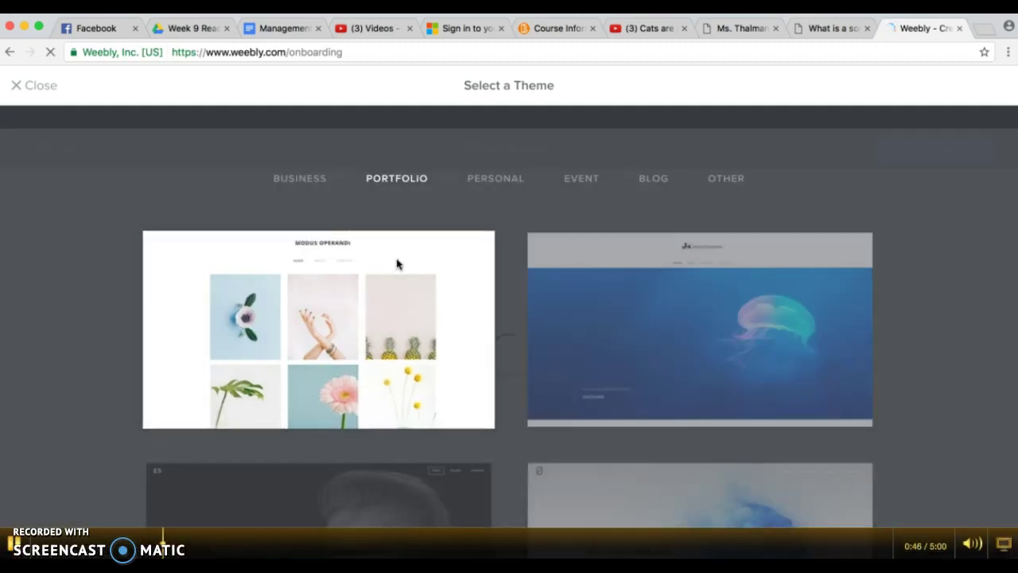
pyautogui.click(398, 263)
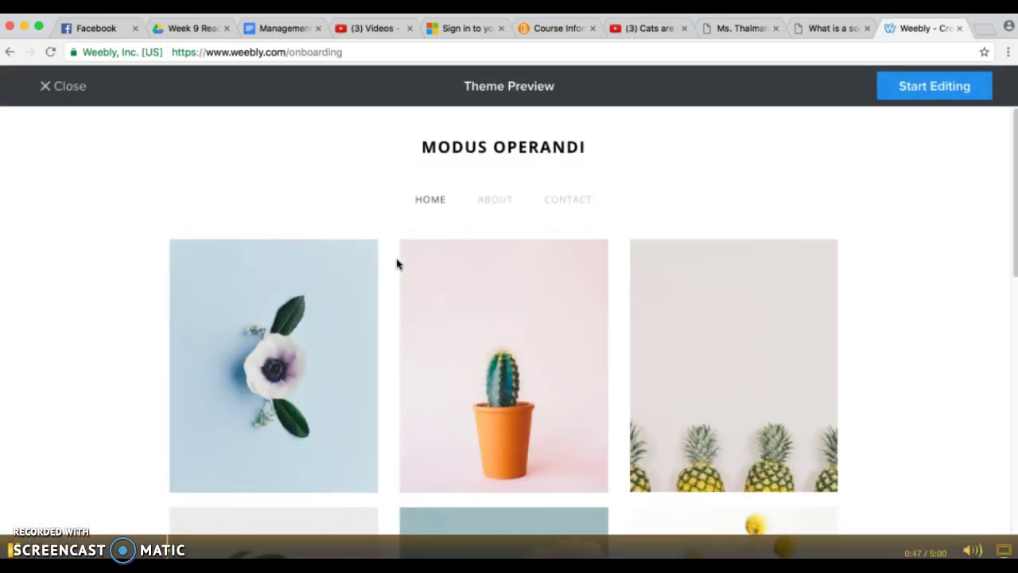
pyautogui.click(931, 85)
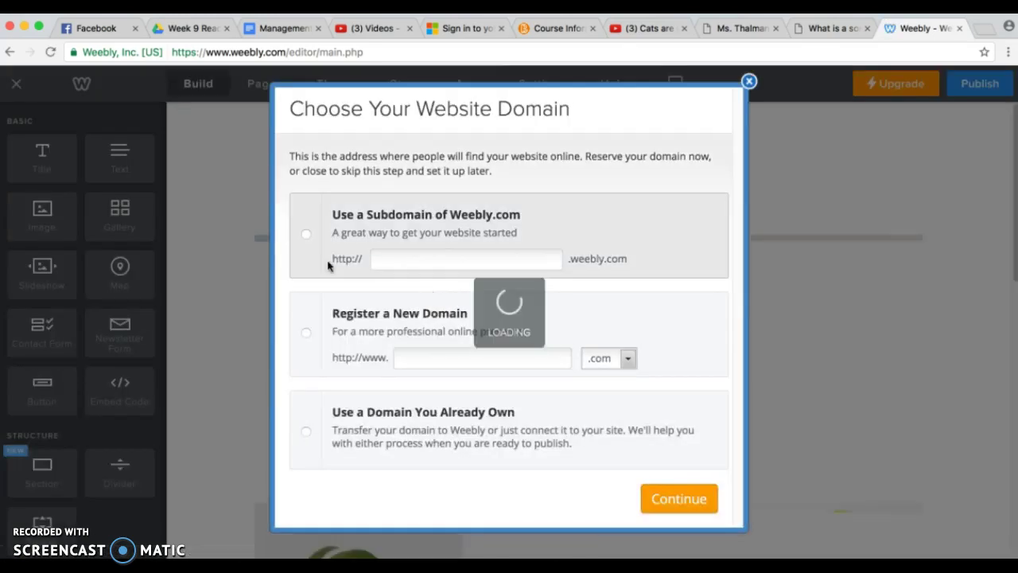
# Step: Reserve the Weebly subdomain eportfolio523 as the new site's address
pyautogui.click(305, 233)
pyautogui.click(387, 267)
pyautogui.write('eportfolio')
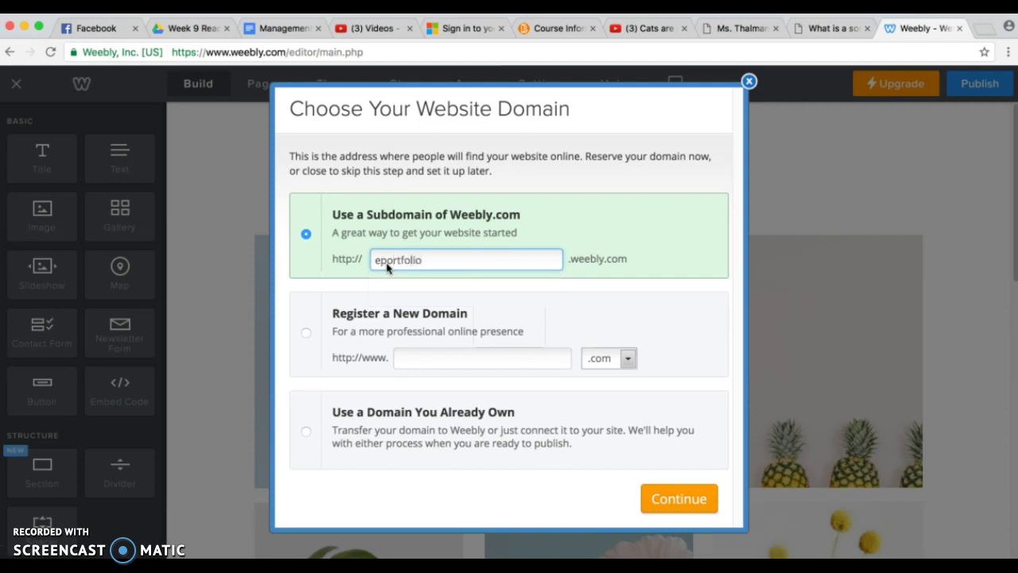
pyautogui.write('523')
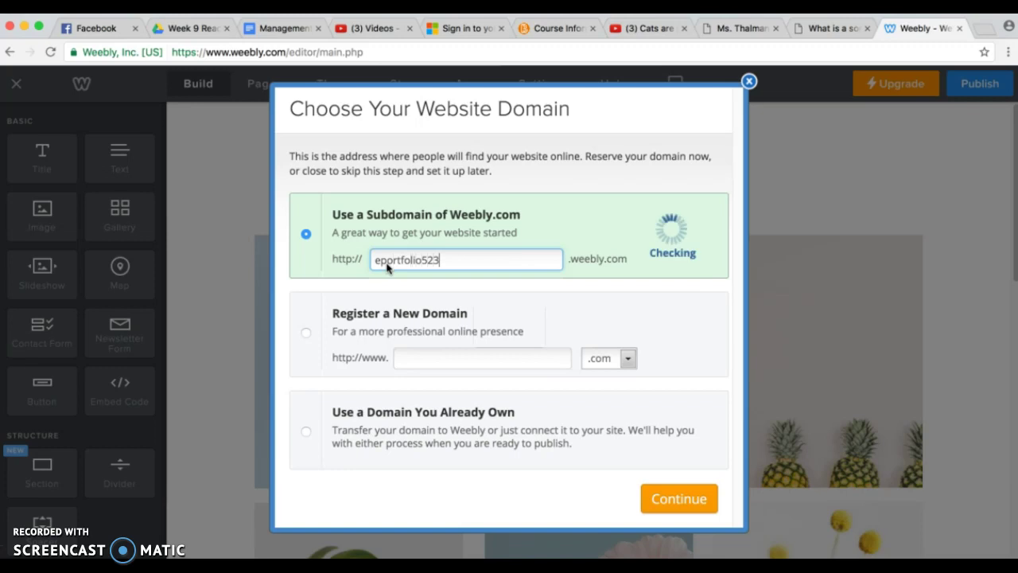
pyautogui.click(680, 499)
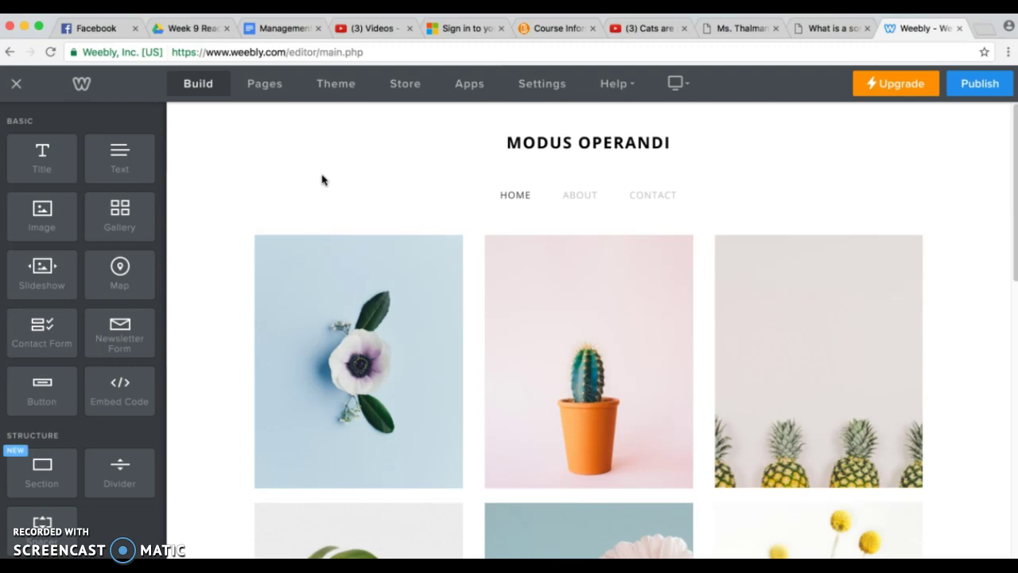
# Step: Replace the site title on the home page with "ETEC 523"
pyautogui.moveTo(538, 154)
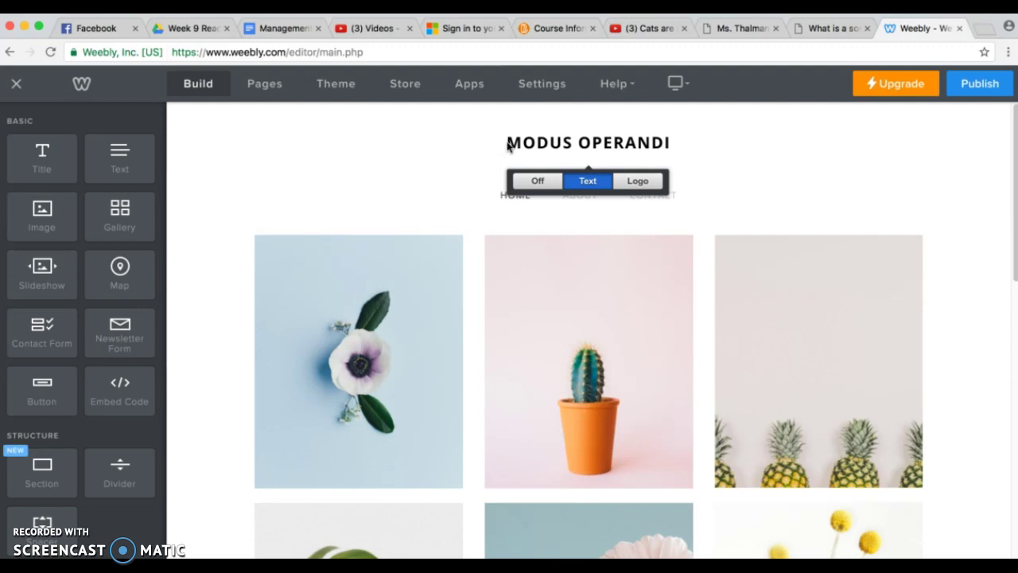
pyautogui.moveTo(507, 143); pyautogui.dragTo(675, 154)
pyautogui.write('ET')
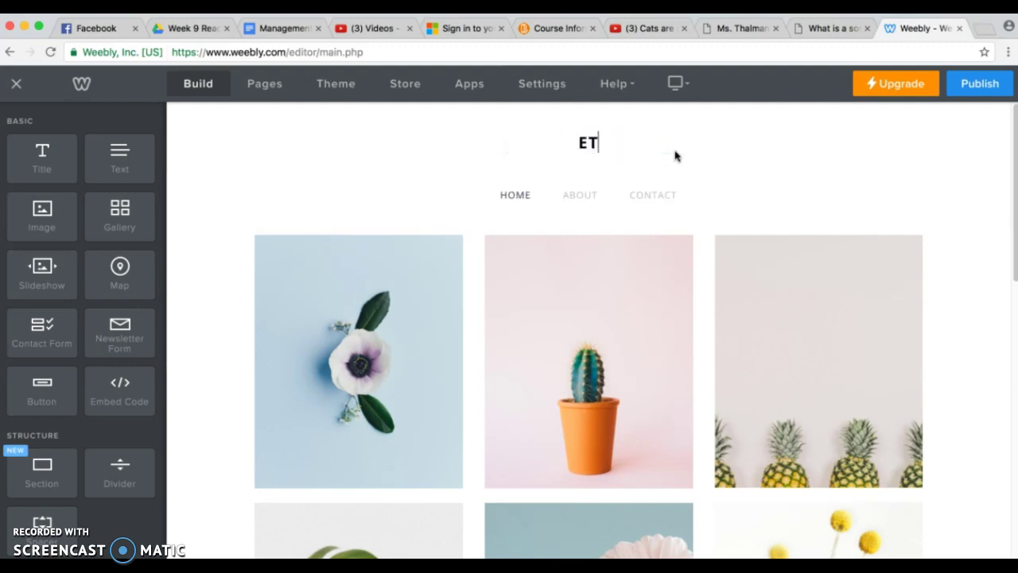
pyautogui.write('EC 523')
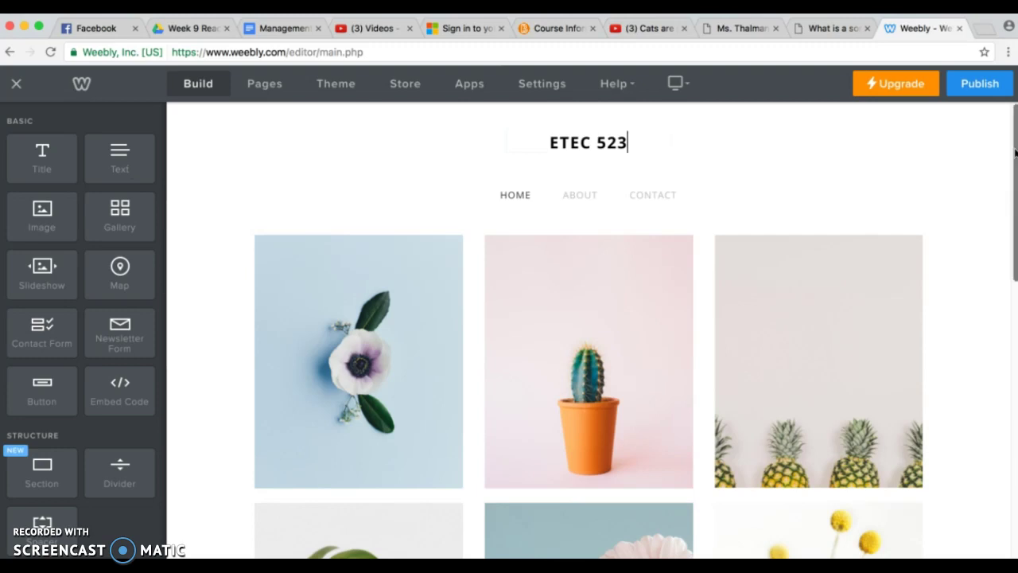
# Step: Add a text element below the last row of photos and enter "I like cats."
pyautogui.scroll(-5, 318, 342)
pyautogui.moveTo(119, 159); pyautogui.dragTo(295, 370)
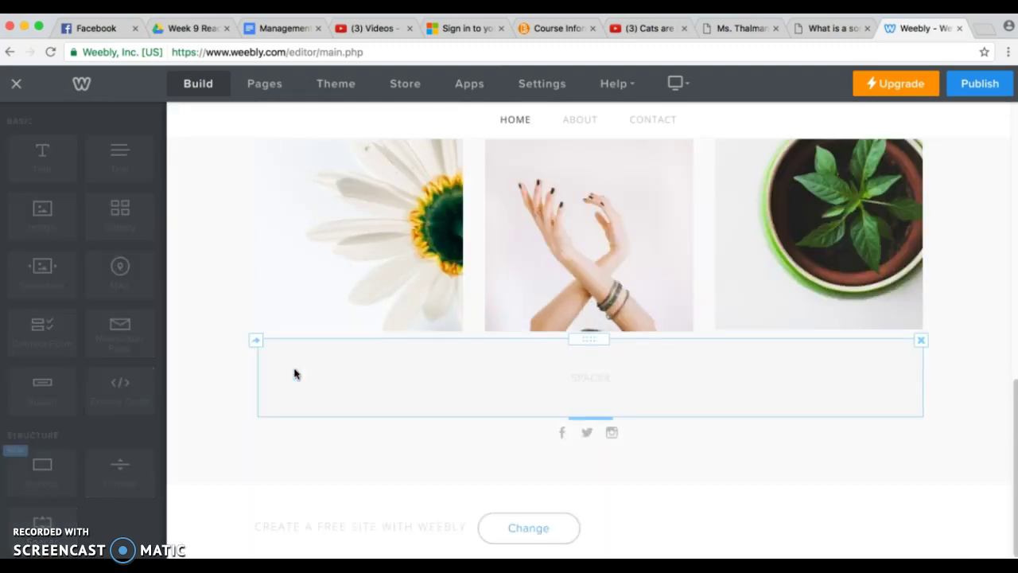
pyautogui.click(328, 350)
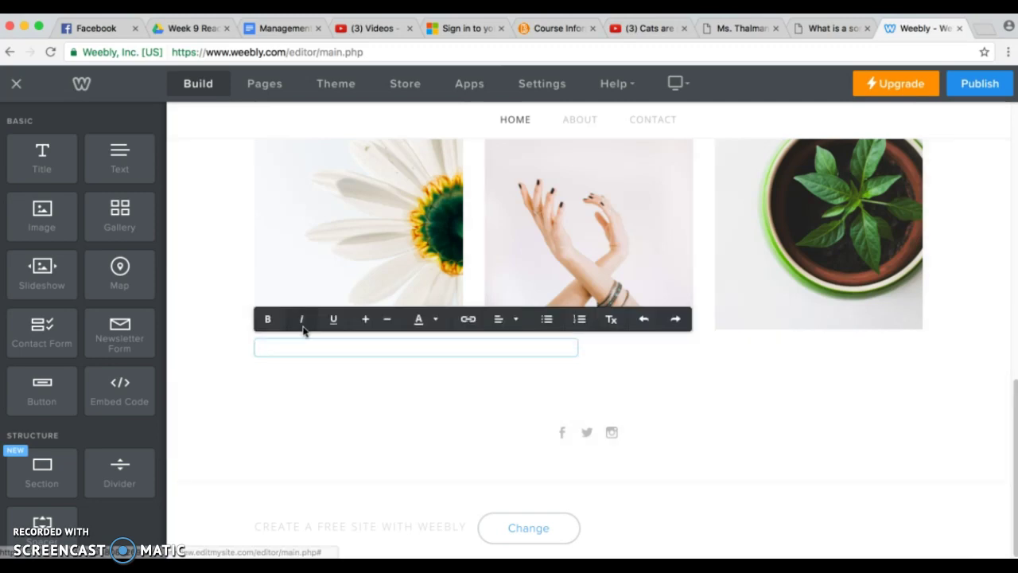
pyautogui.write('I')
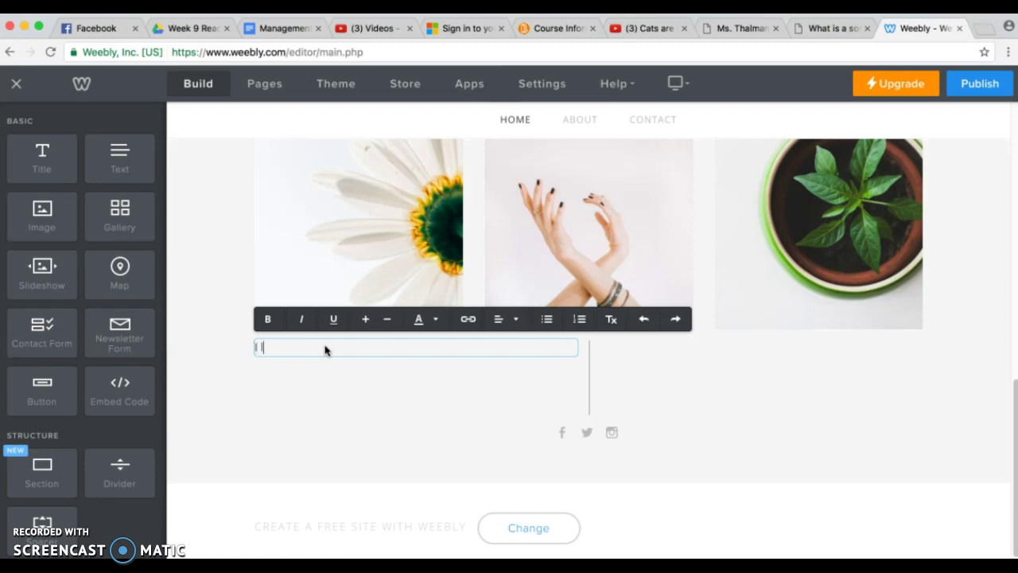
pyautogui.write(' like cats.')
# Step: View the link types available for the word "cats" without adding a link
pyautogui.moveTo(280, 353); pyautogui.dragTo(296, 350)
pyautogui.click(467, 319)
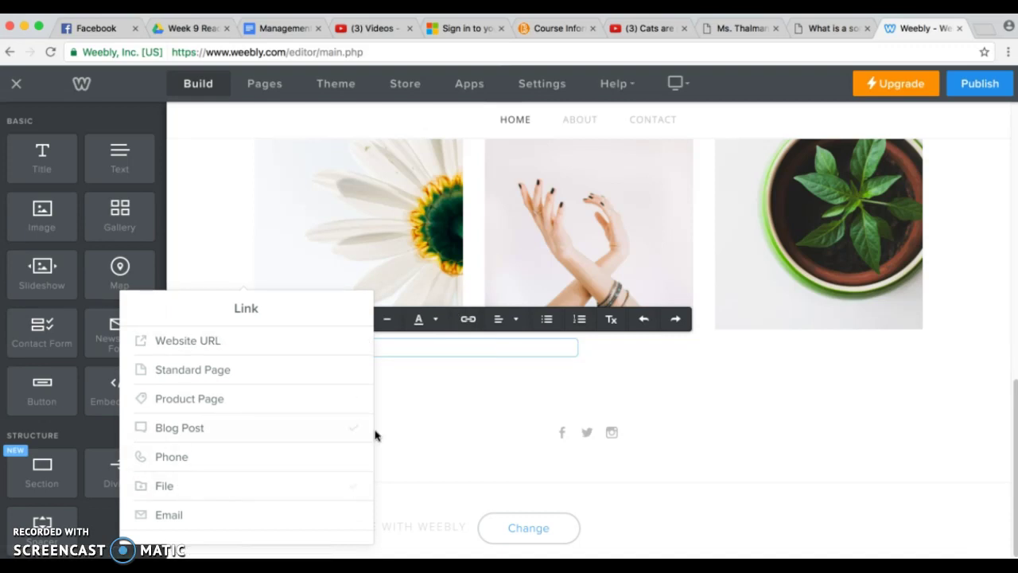
pyautogui.click(461, 397)
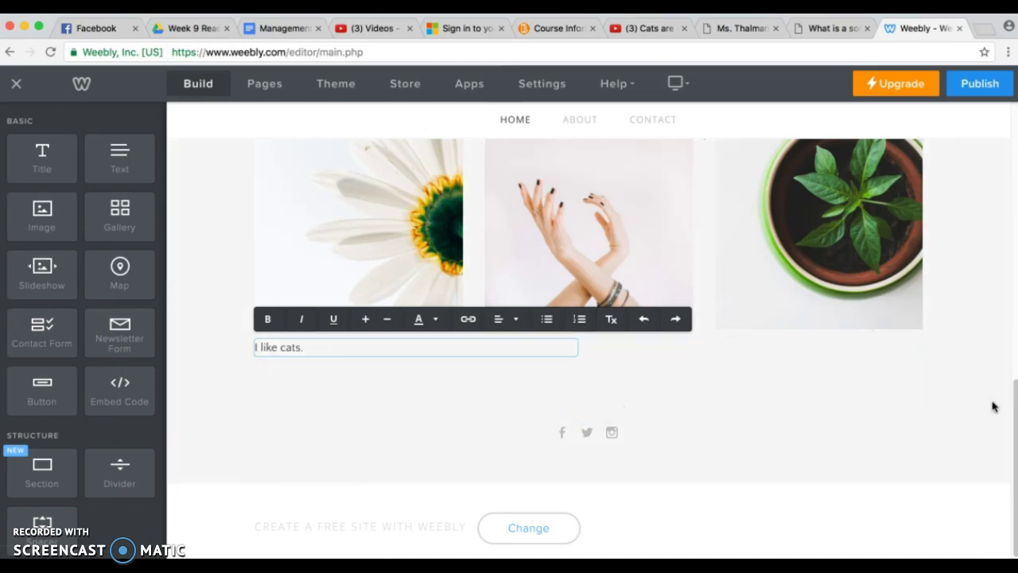
# Step: Look at the image editor's tools for the first flower photo and close it without changes
pyautogui.moveTo(1014, 414); pyautogui.dragTo(1010, 160)
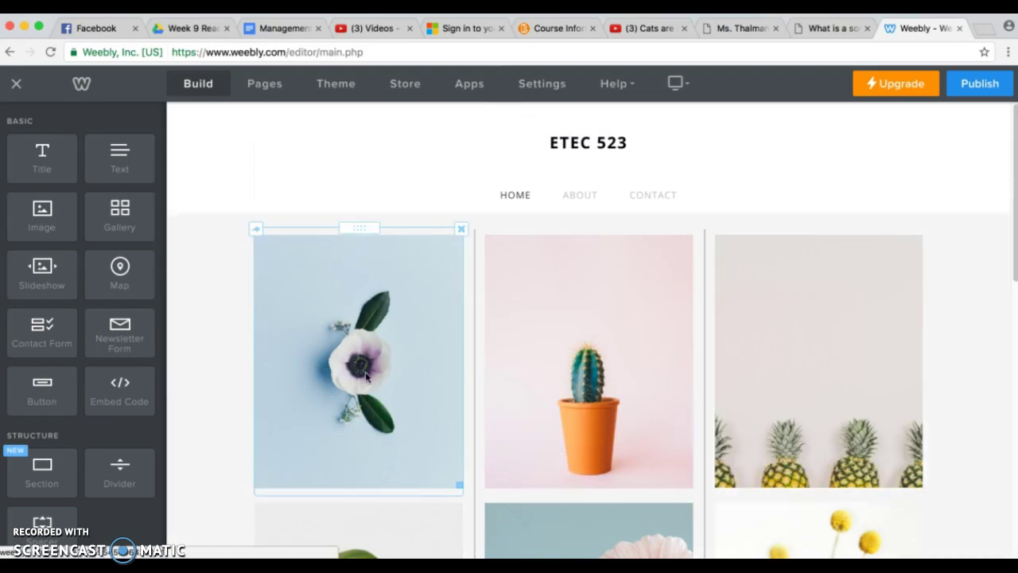
pyautogui.click(400, 348)
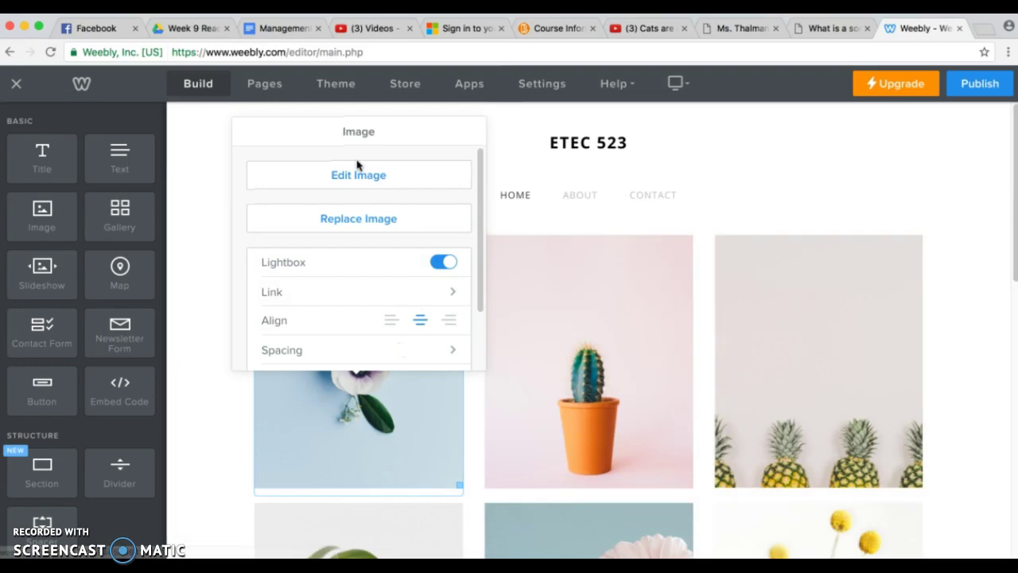
pyautogui.click(357, 176)
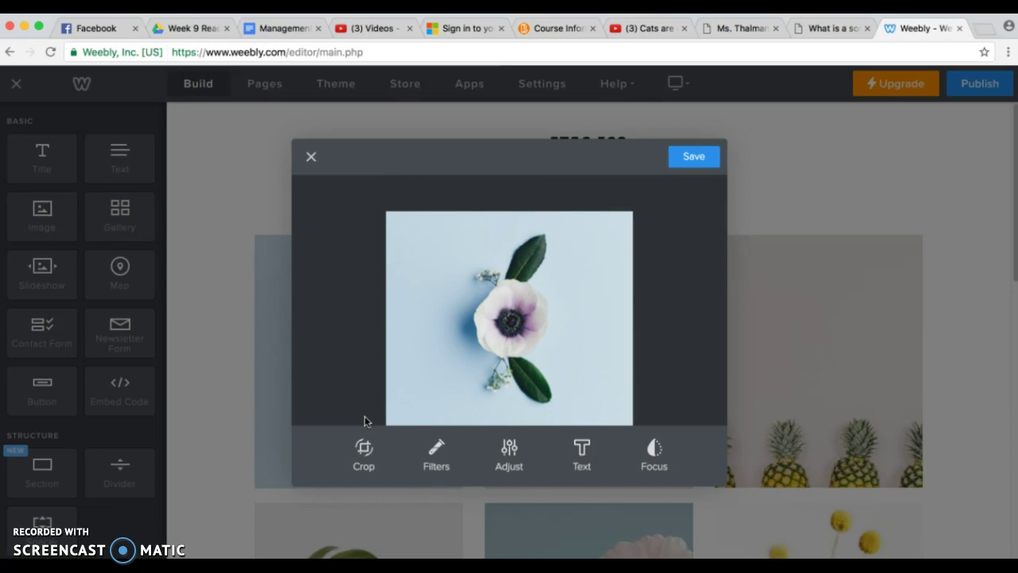
pyautogui.click(311, 157)
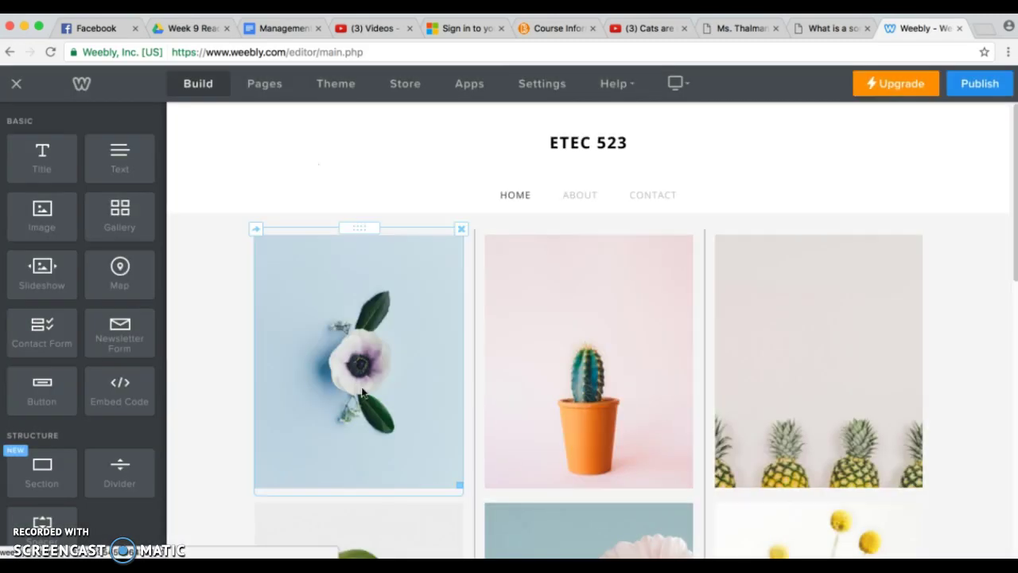
# Step: View the image replacement sources for the first flower photo and close them without choosing a new image
pyautogui.click(362, 392)
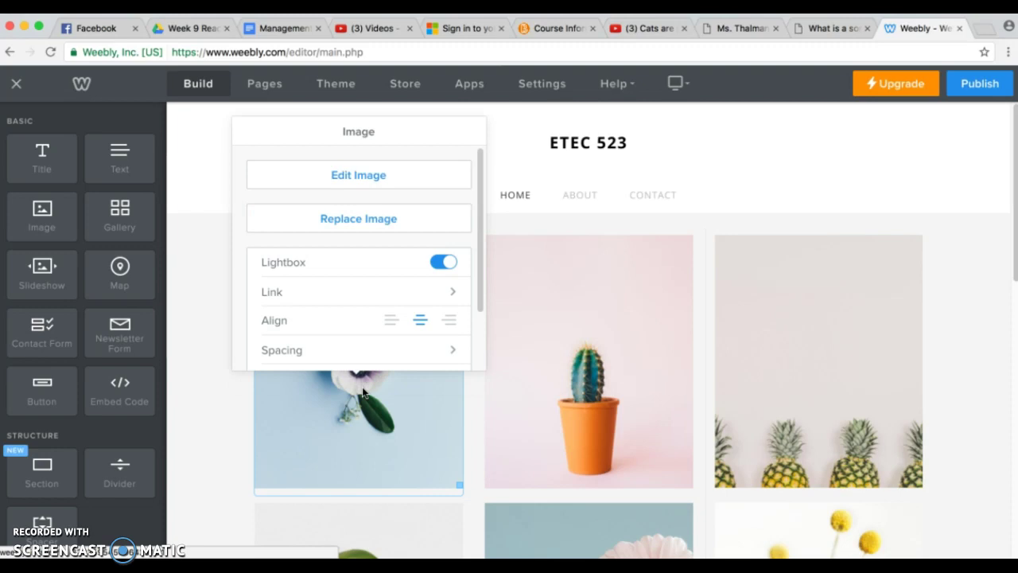
pyautogui.click(346, 226)
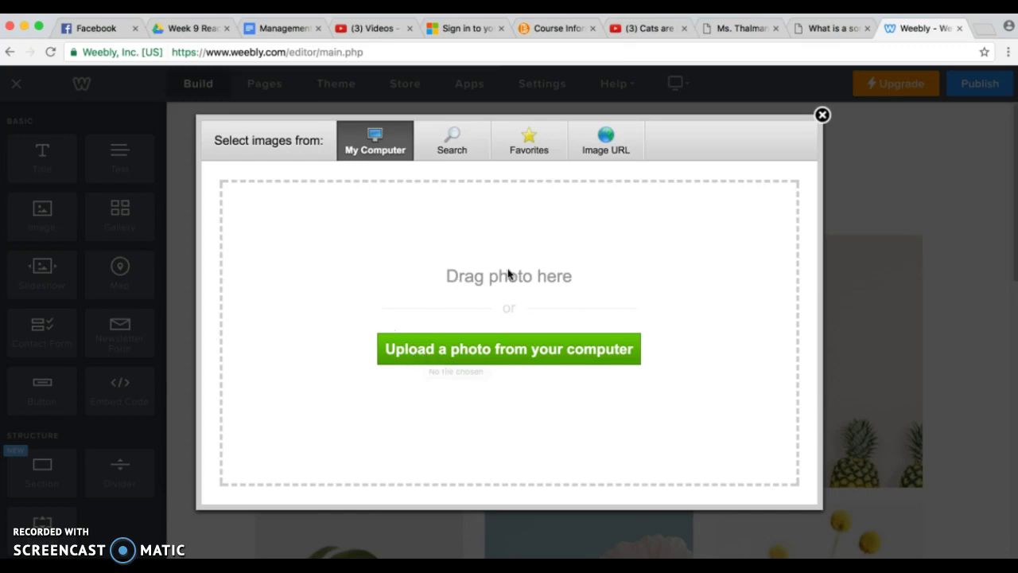
pyautogui.click(822, 116)
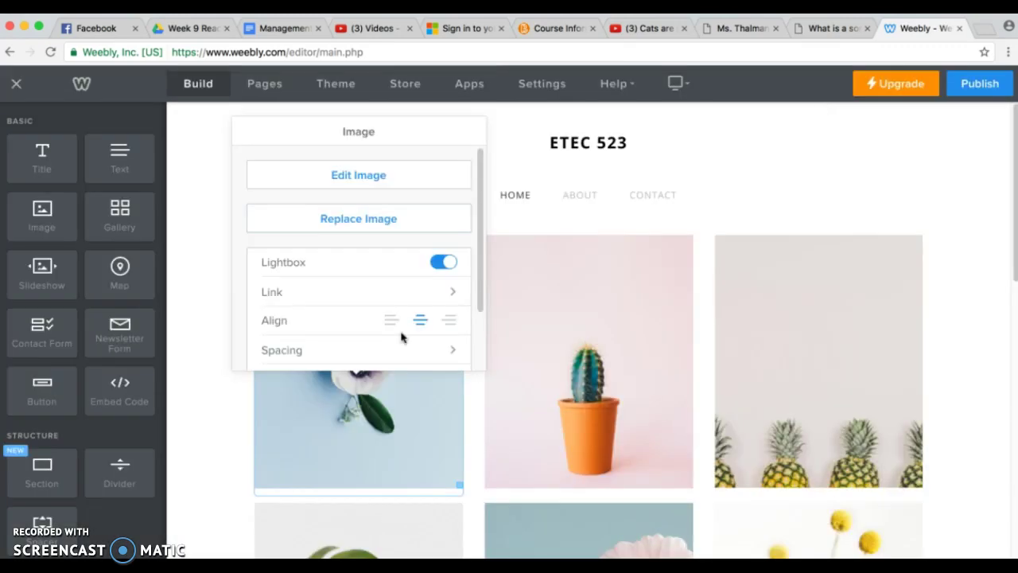
pyautogui.click(188, 317)
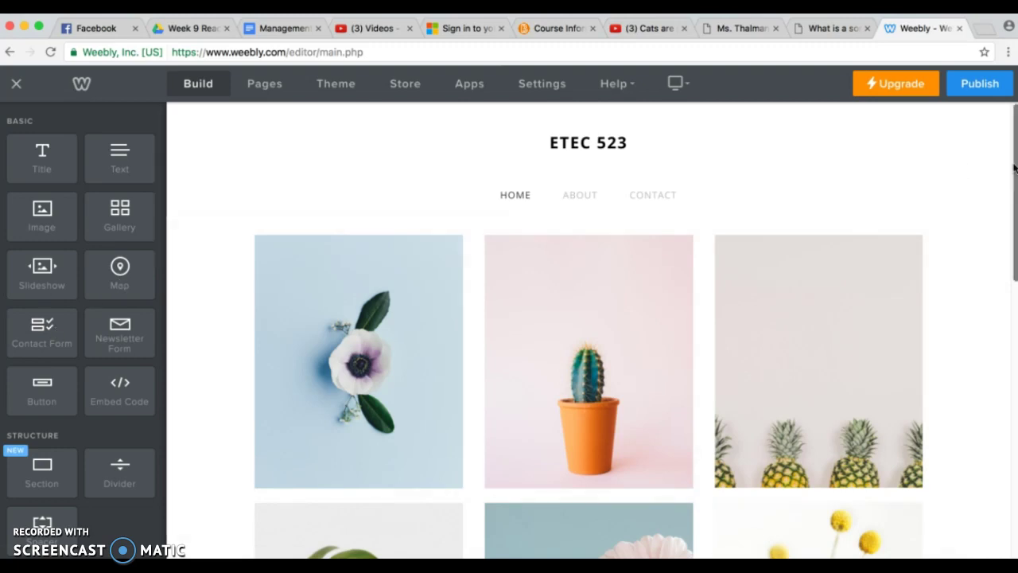
# Step: Add a contact form below the daisy photo, beside the "I like cats." text
pyautogui.moveTo(1015, 167); pyautogui.dragTo(984, 461)
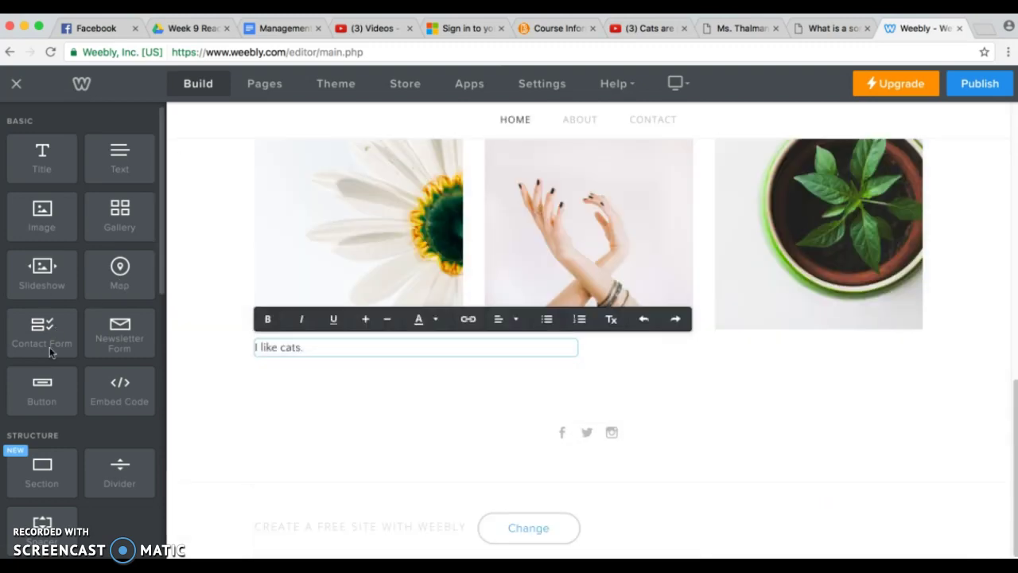
pyautogui.moveTo(34, 336); pyautogui.dragTo(316, 409)
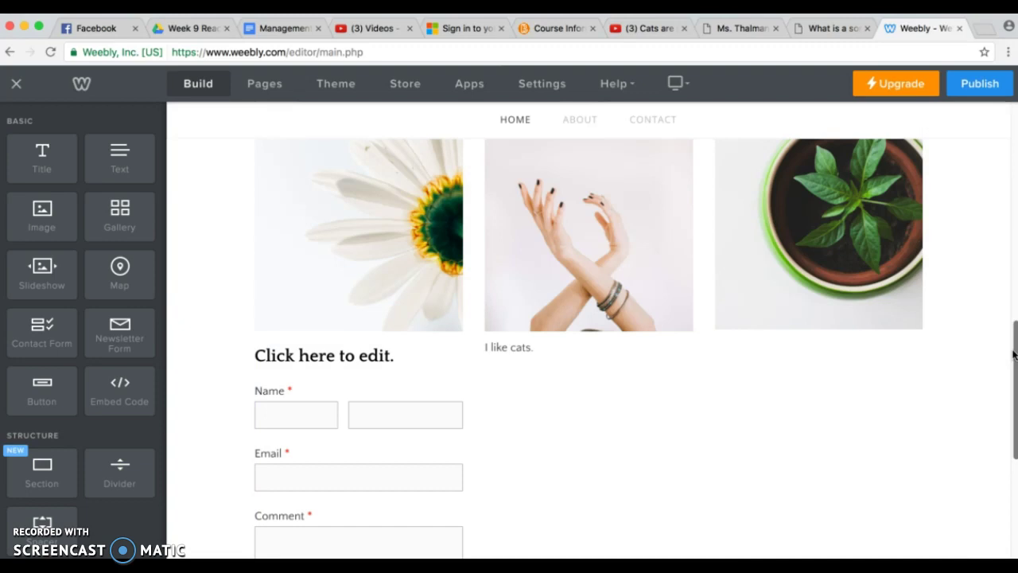
pyautogui.moveTo(1013, 355); pyautogui.dragTo(1009, 416)
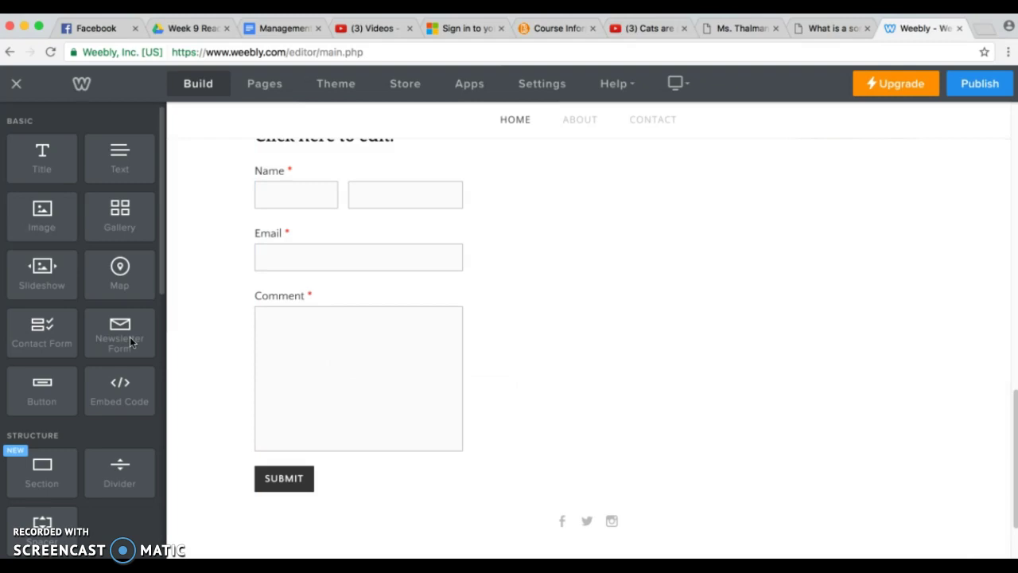
# Step: Add a button element between the contact form and the "I like cats." text
pyautogui.moveTo(45, 397); pyautogui.dragTo(543, 230)
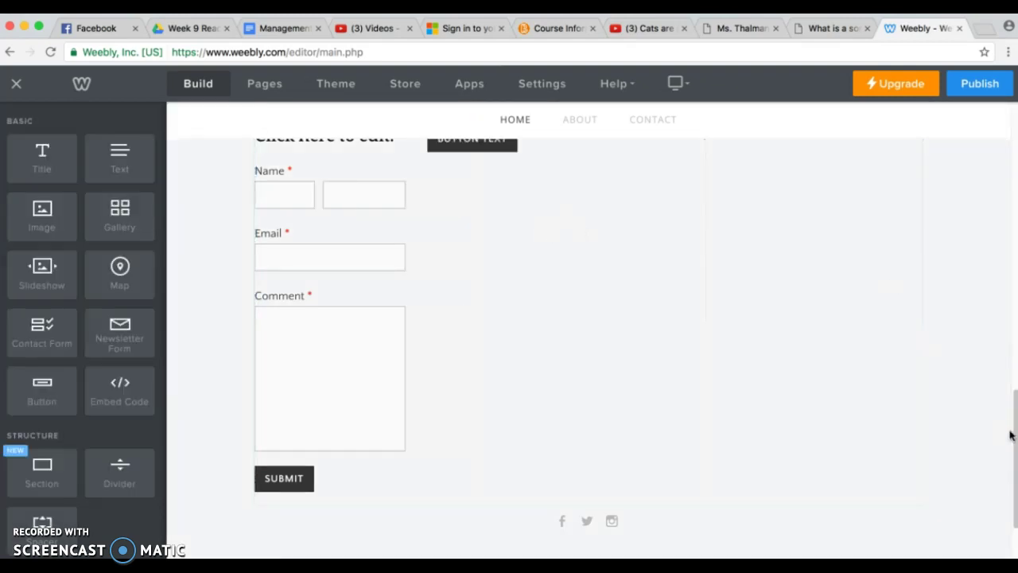
pyautogui.scroll(3, 1010, 435)
pyautogui.click(477, 351)
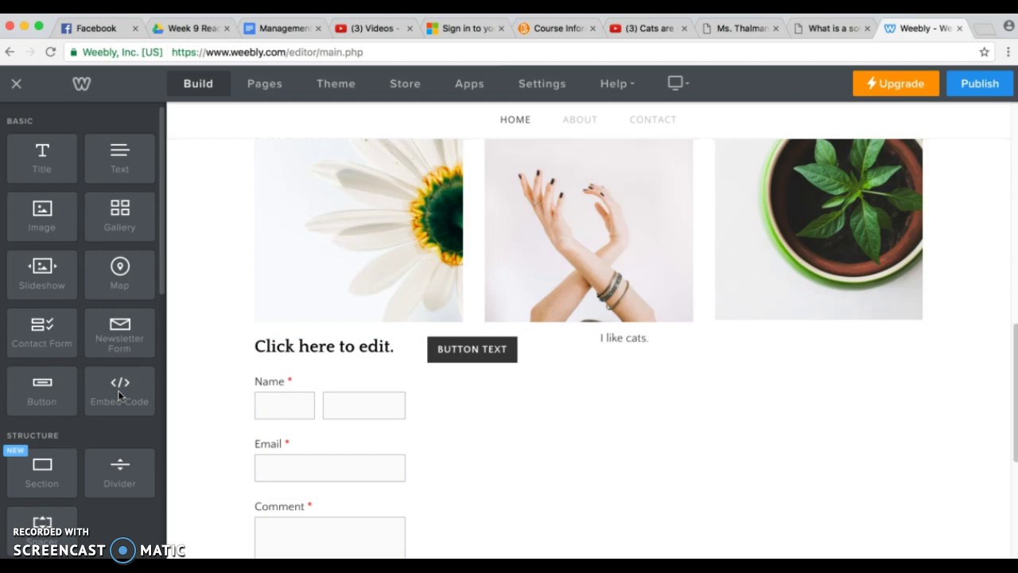
# Step: Place an embed code element beside the "I like cats." text and copy the funny cat compilation's embed code from YouTube
pyautogui.moveTo(118, 396); pyautogui.dragTo(745, 391)
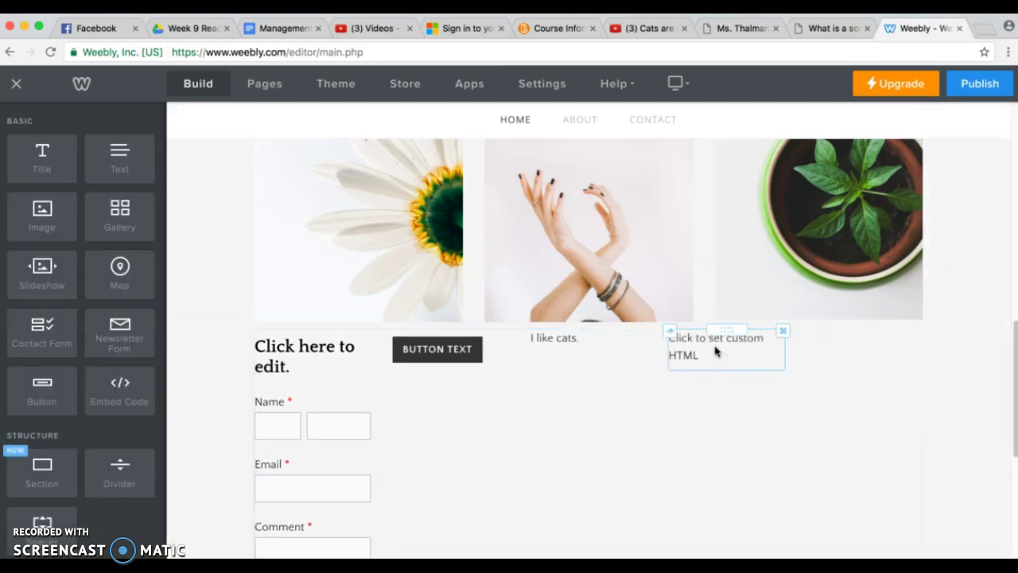
pyautogui.click(648, 30)
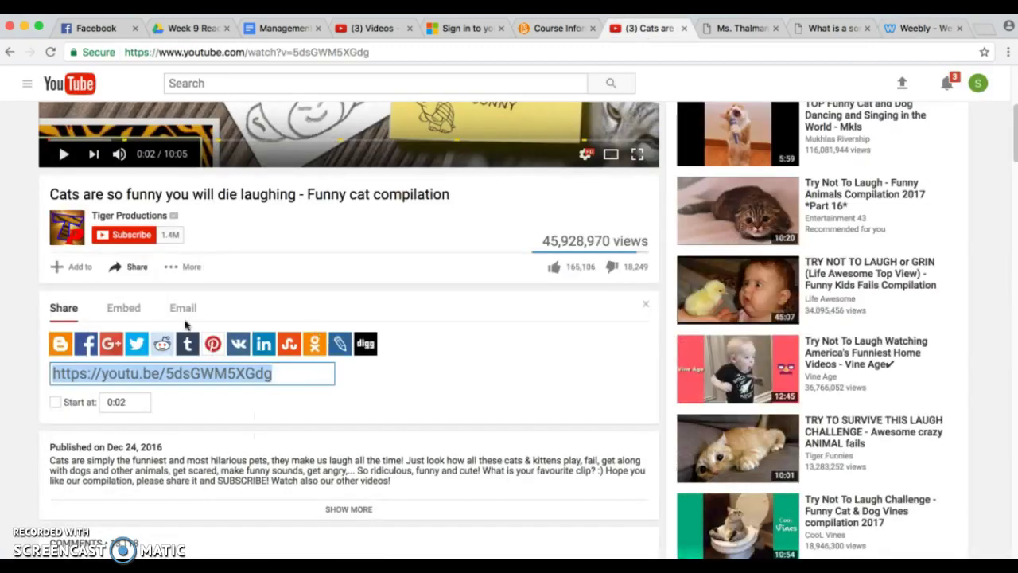
pyautogui.click(125, 309)
pyautogui.press('super+c')
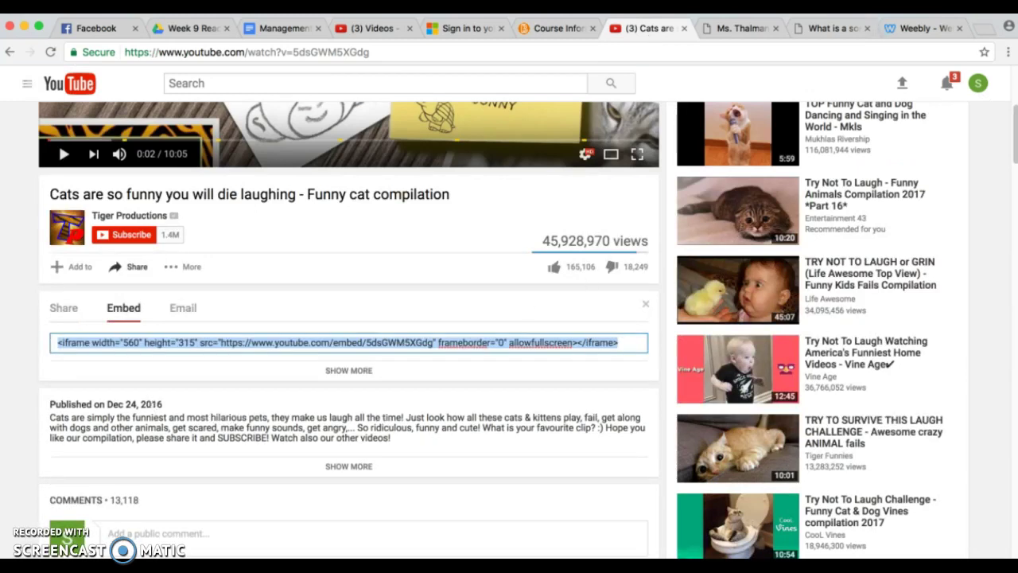
# Step: Return to the Weebly editor and paste the video's iframe code into the custom HTML element
pyautogui.click(922, 29)
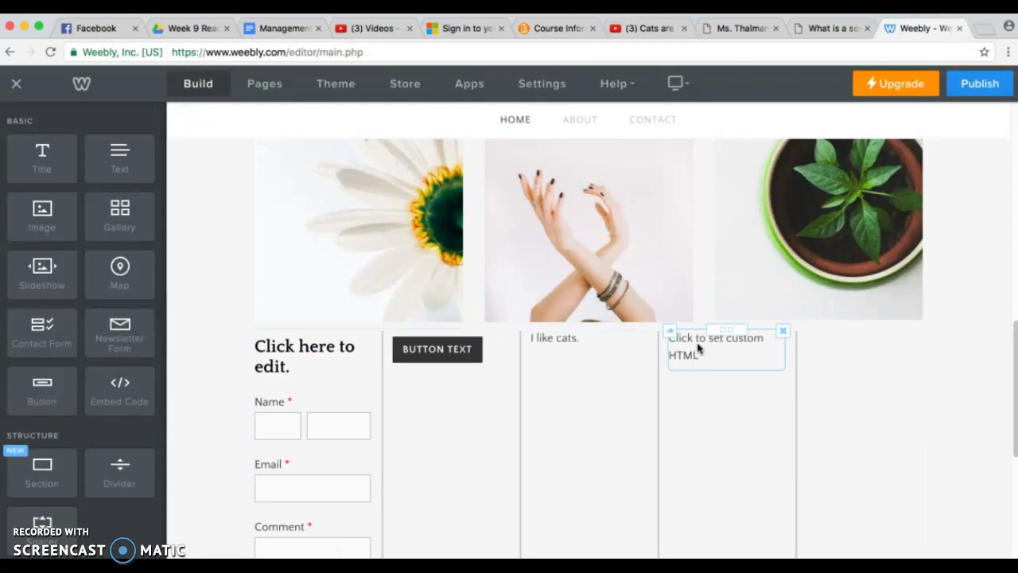
pyautogui.click(697, 347)
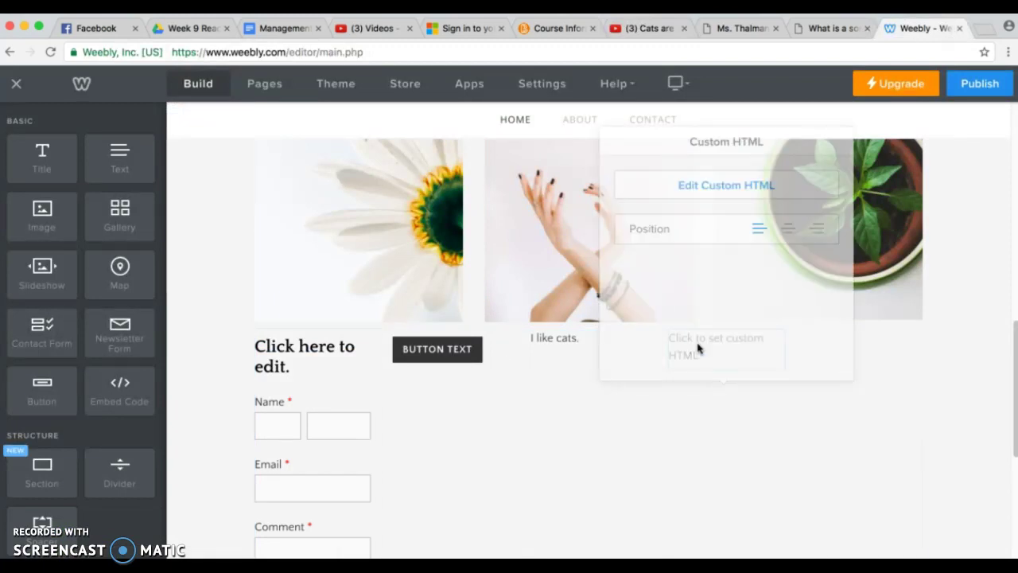
pyautogui.click(715, 175)
pyautogui.press('super+v')
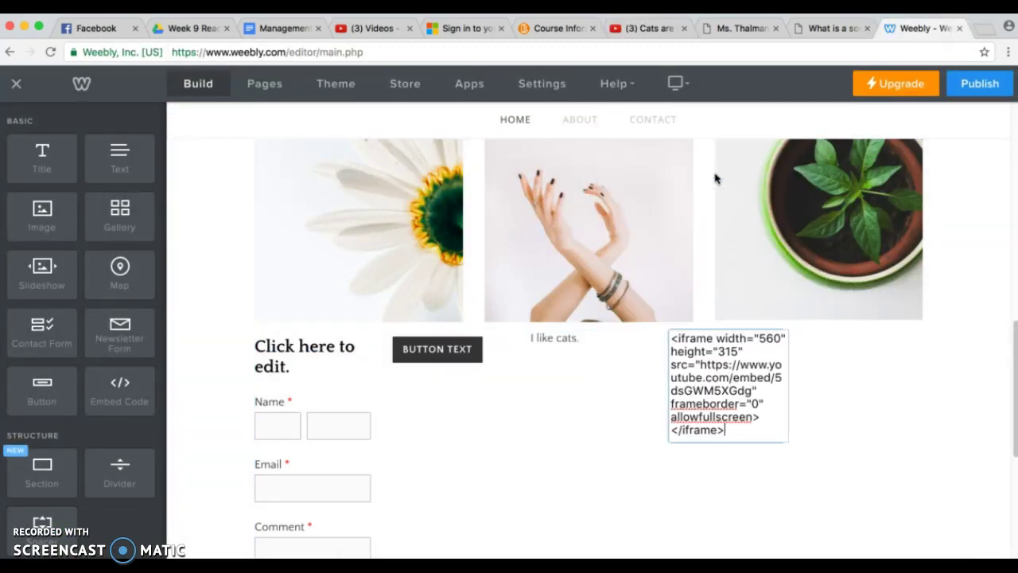
# Step: Finish editing the video embed and delete the "I like cats." text, the button and the leftover element in the video's row
pyautogui.click(875, 452)
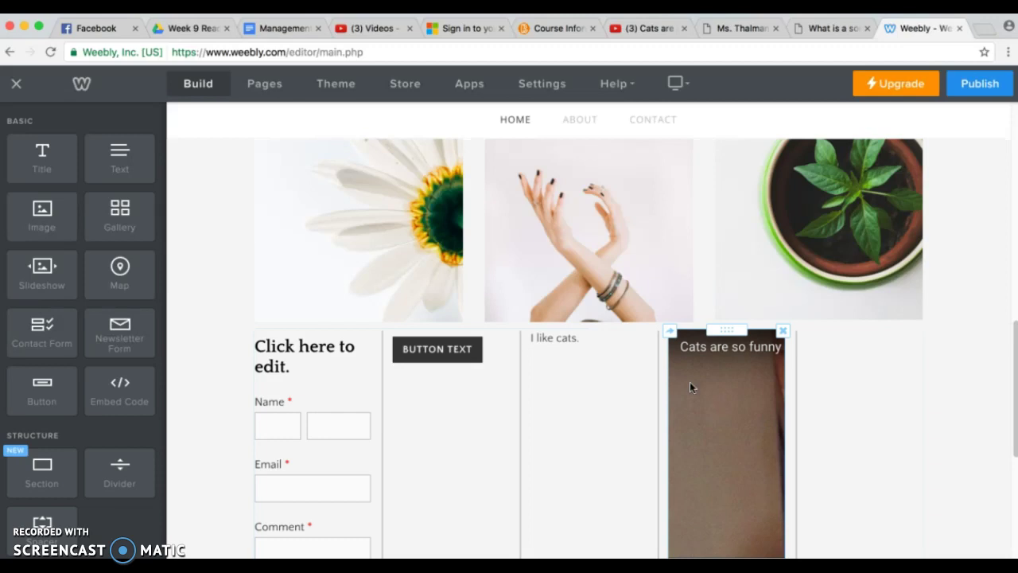
pyautogui.click(643, 332)
pyautogui.click(618, 284)
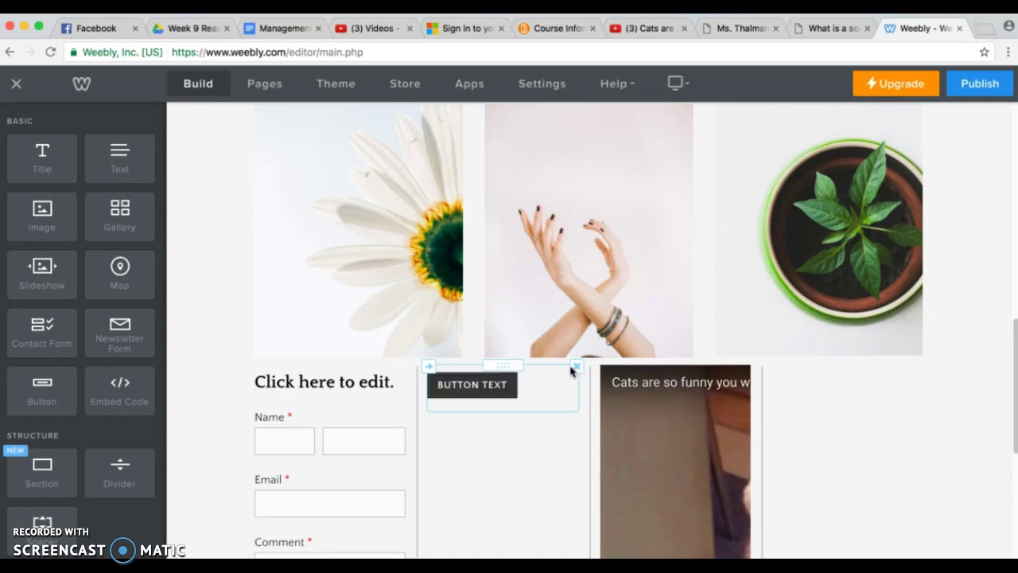
pyautogui.click(576, 367)
pyautogui.click(559, 321)
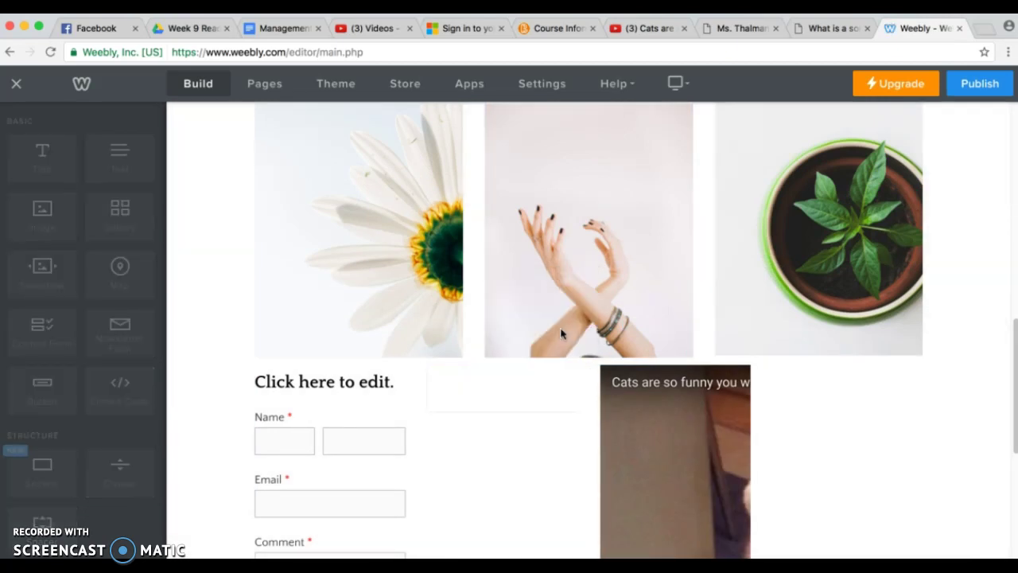
pyautogui.click(920, 368)
pyautogui.click(891, 321)
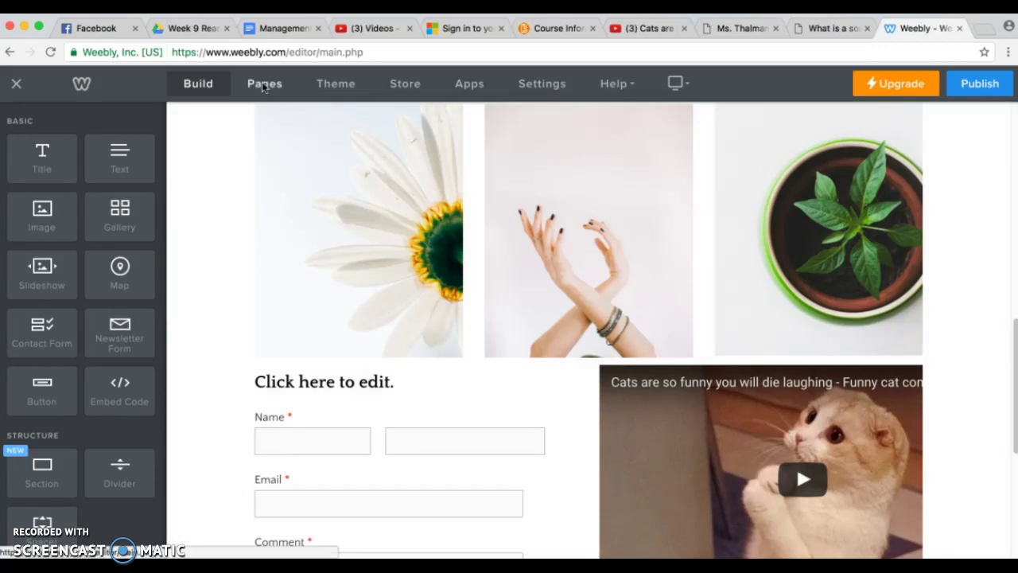
# Step: Delete the Contact page from the website
pyautogui.click(261, 84)
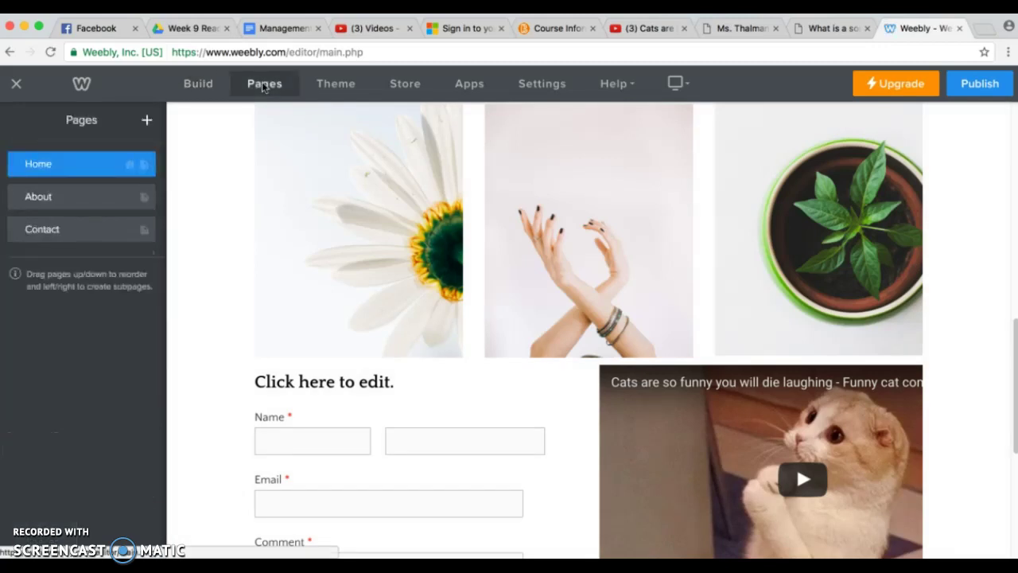
pyautogui.click(71, 231)
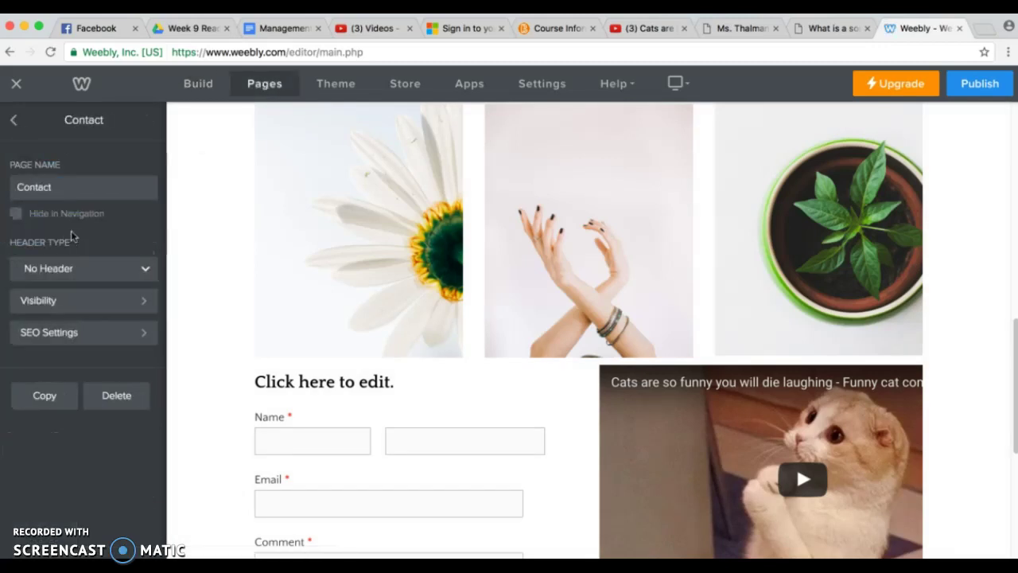
pyautogui.click(115, 393)
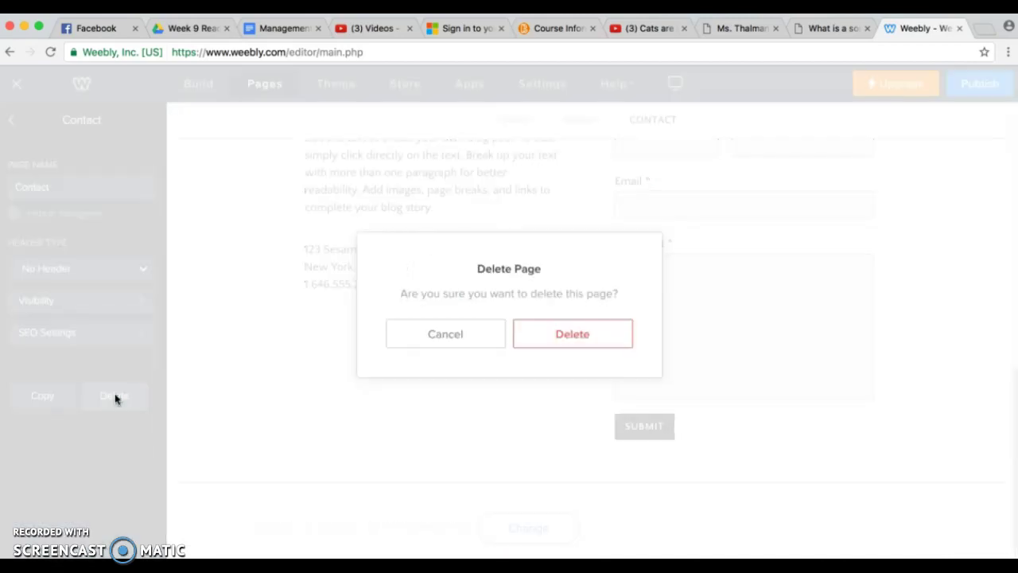
pyautogui.click(580, 336)
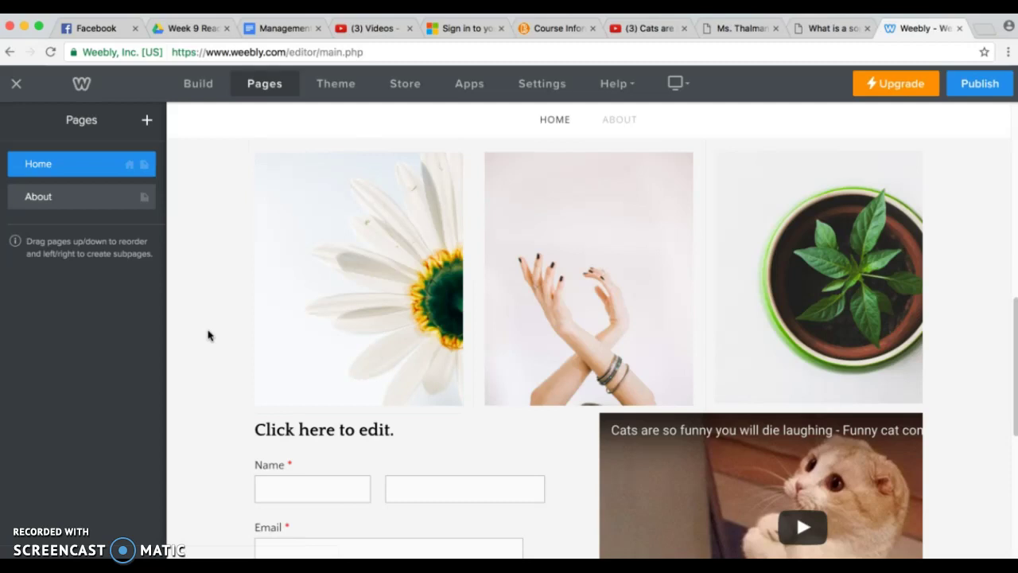
# Step: Publish the website on the Weebly subdomain eportfolio523.weebly.com and return to the editor
pyautogui.click(980, 83)
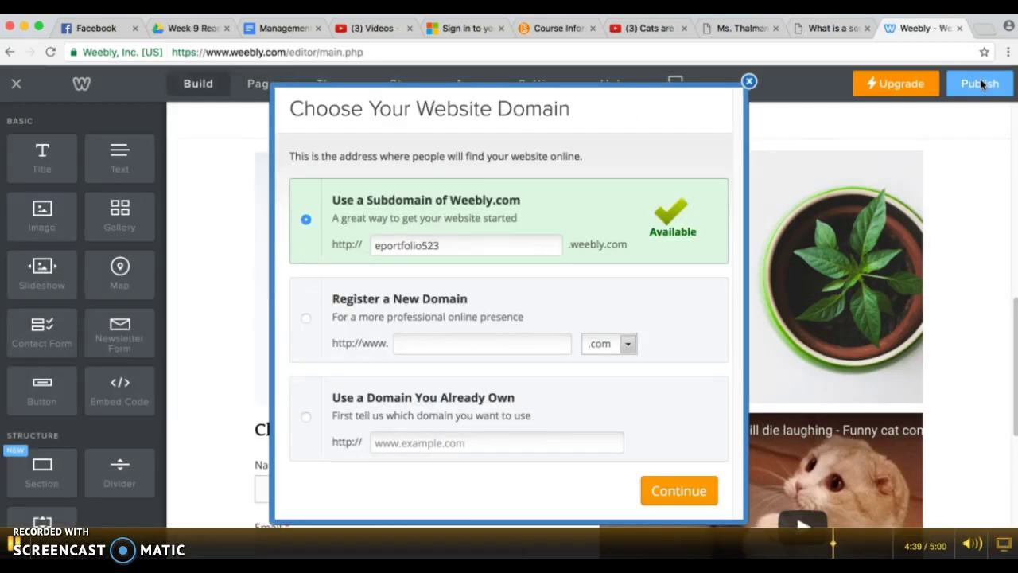
pyautogui.click(677, 493)
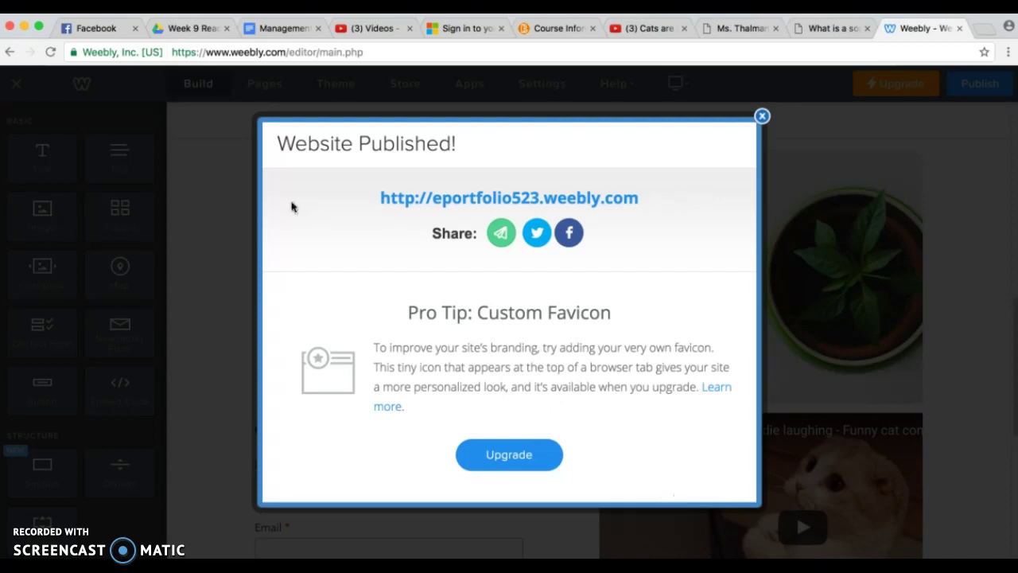
pyautogui.click(762, 117)
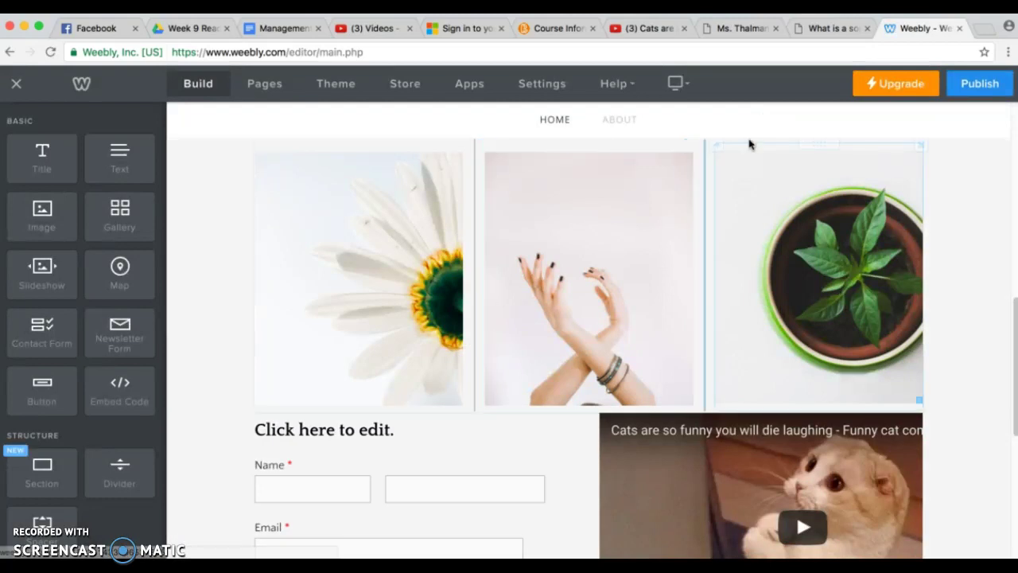
# Step: Switch to the open "What is a Sonnet?" website to view it as an example
pyautogui.click(835, 28)
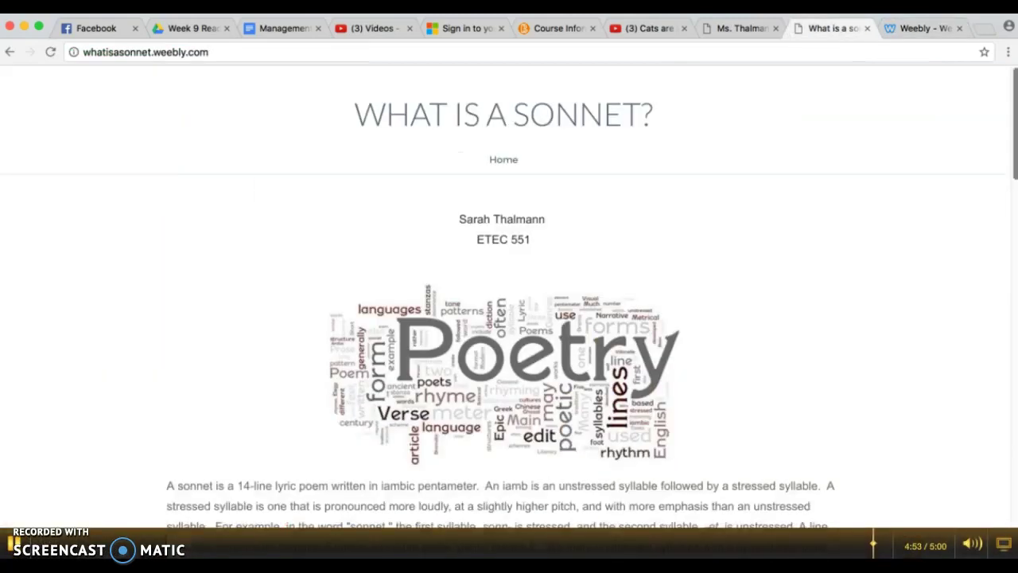